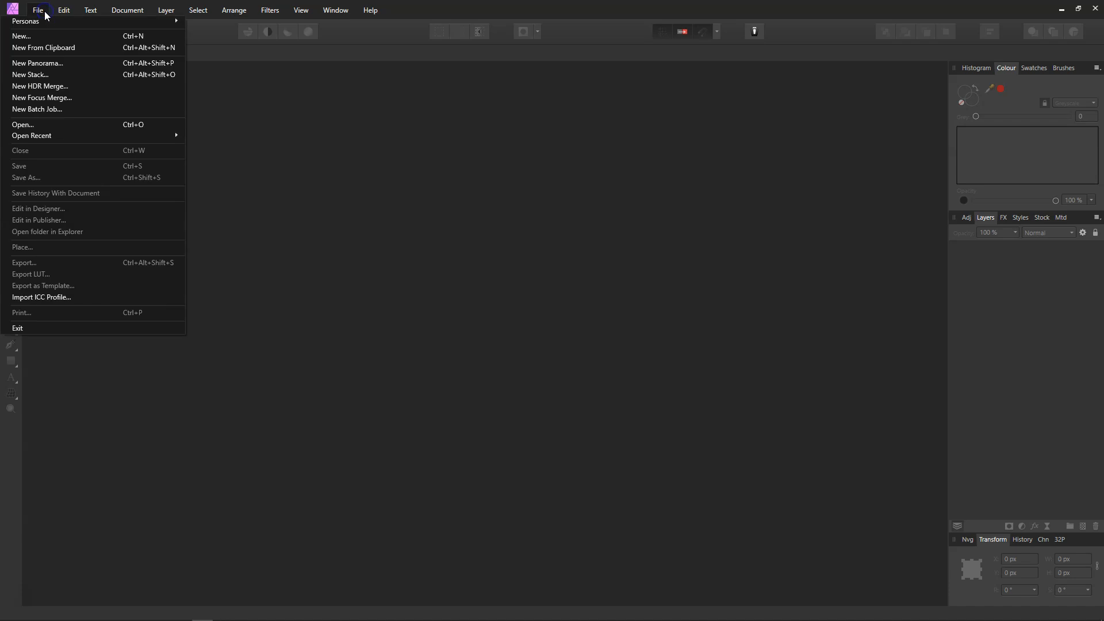
# - Open the portrait photo man.jpg
pyautogui.click(30, 123)
pyautogui.click(142, 80)
pyautogui.click(443, 291)
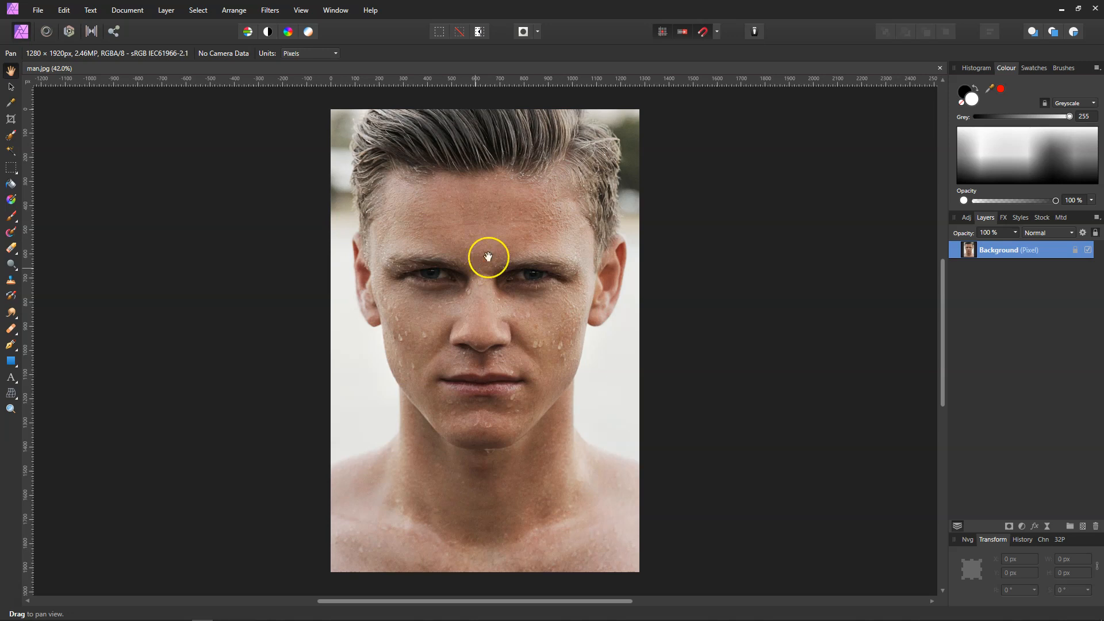
# - Place the cracked-texture image "skin" into the document over the man's face
pyautogui.click(37, 10)
pyautogui.click(43, 247)
pyautogui.click(150, 94)
pyautogui.click(452, 291)
pyautogui.click(377, 149)
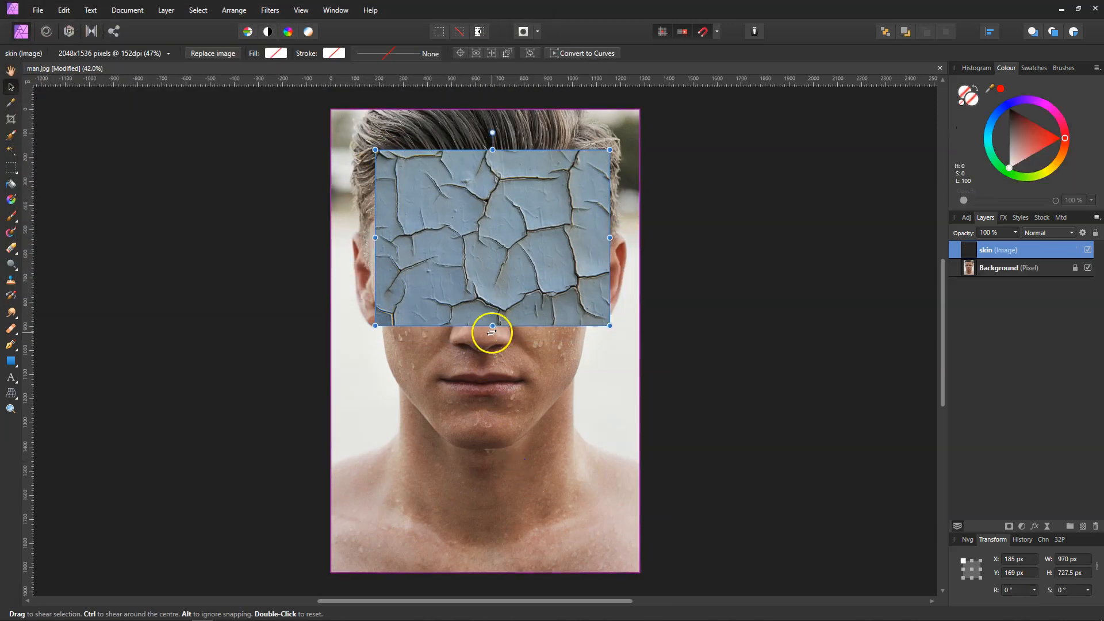
# - Rotate the placed texture 90° and stretch it to about 1301 × 989.5 px so it covers the face from forehead to chin
pyautogui.moveTo(493, 326); pyautogui.dragTo(492, 372)
pyautogui.moveTo(375, 263); pyautogui.dragTo(363, 262)
pyautogui.click(403, 251)
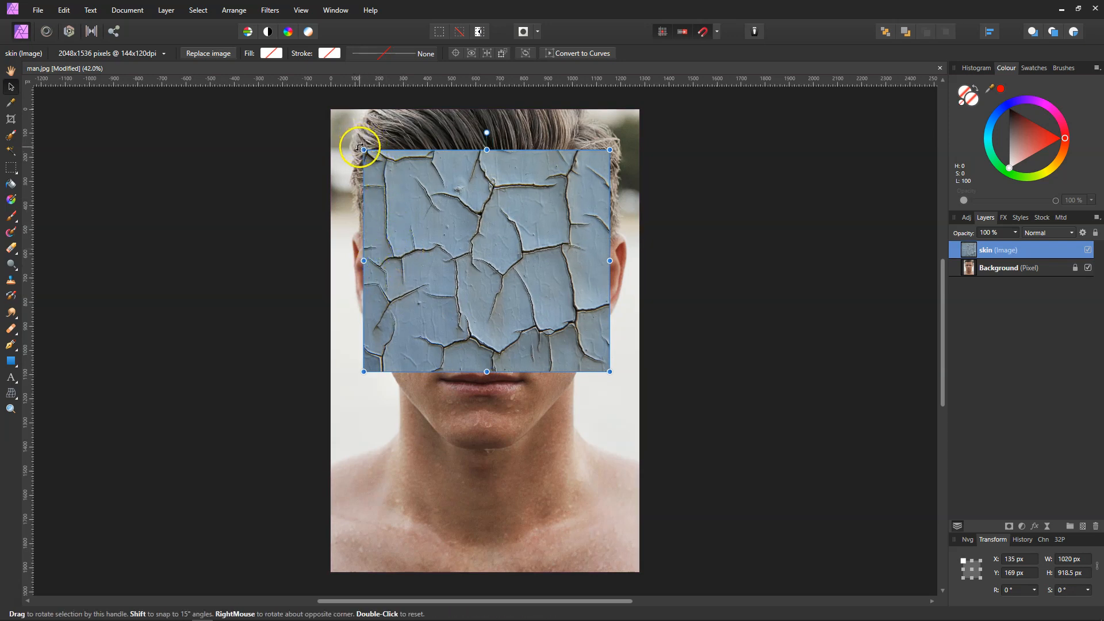
pyautogui.moveTo(359, 147); pyautogui.dragTo(362, 396)
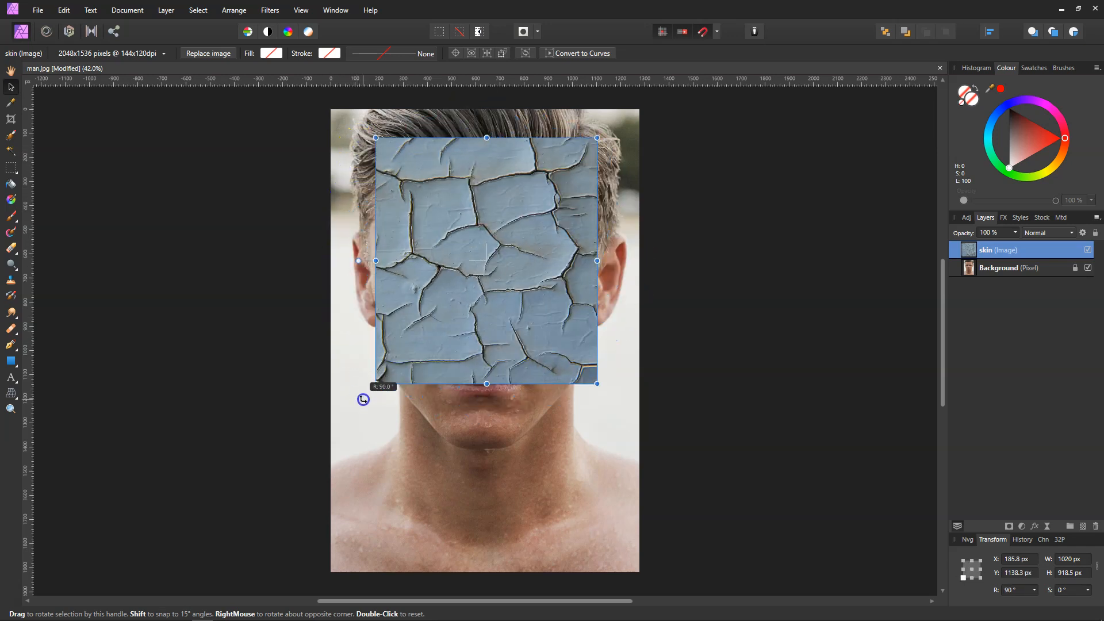
pyautogui.moveTo(487, 384); pyautogui.dragTo(486, 452)
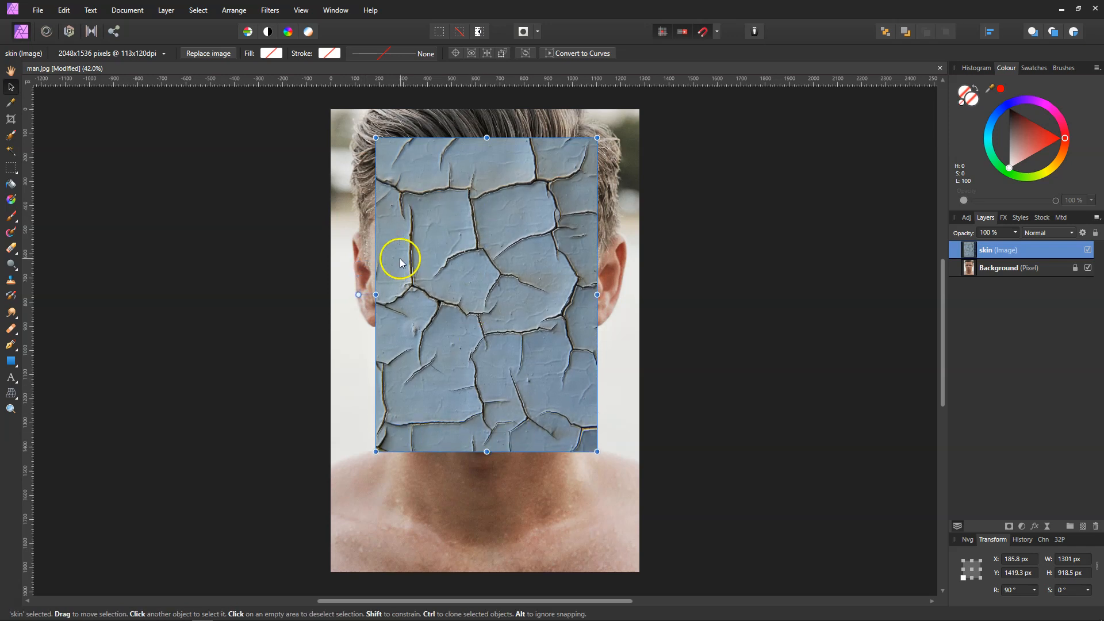
pyautogui.moveTo(377, 295); pyautogui.dragTo(359, 295)
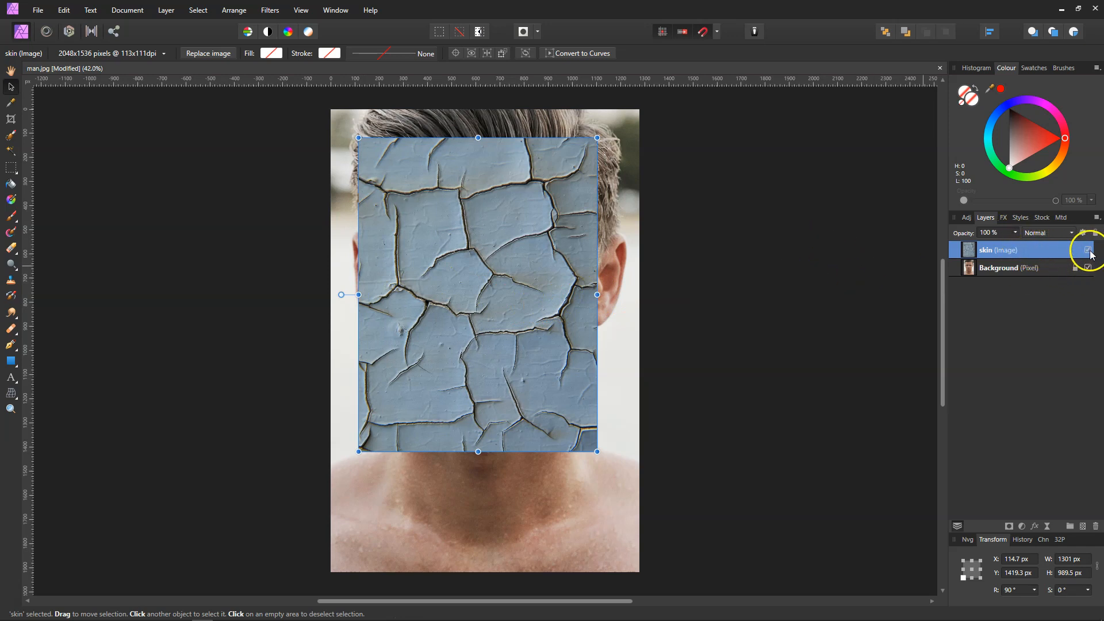
# - Hide the skin layer and select the man's face from hairline to chin on the Background layer with the Selection Brush
pyautogui.click(1089, 252)
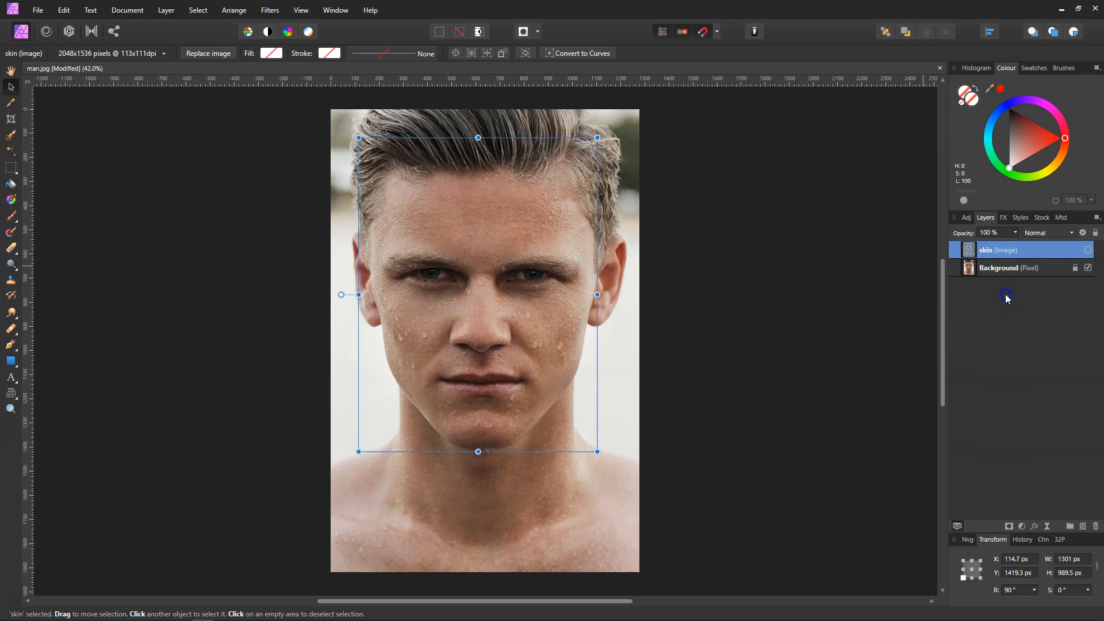
pyautogui.click(997, 272)
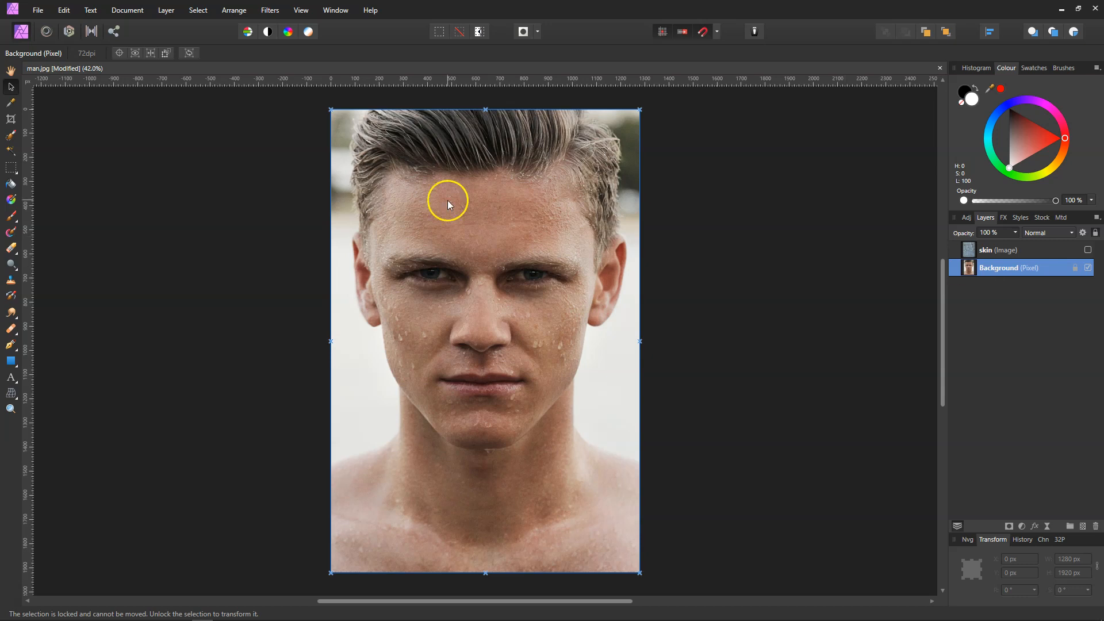
pyautogui.click(12, 136)
pyautogui.moveTo(431, 198)
pyautogui.mouseDown()
pyautogui.moveTo(402, 183)
pyautogui.moveTo(557, 175)
pyautogui.moveTo(567, 234)
pyautogui.moveTo(570, 219)
pyautogui.moveTo(572, 268)
pyautogui.moveTo(384, 192)
pyautogui.moveTo(382, 296)
pyautogui.moveTo(399, 365)
pyautogui.moveTo(460, 433)
pyautogui.moveTo(517, 425)
pyautogui.moveTo(552, 389)
pyautogui.moveTo(577, 284)
pyautogui.mouseUp()
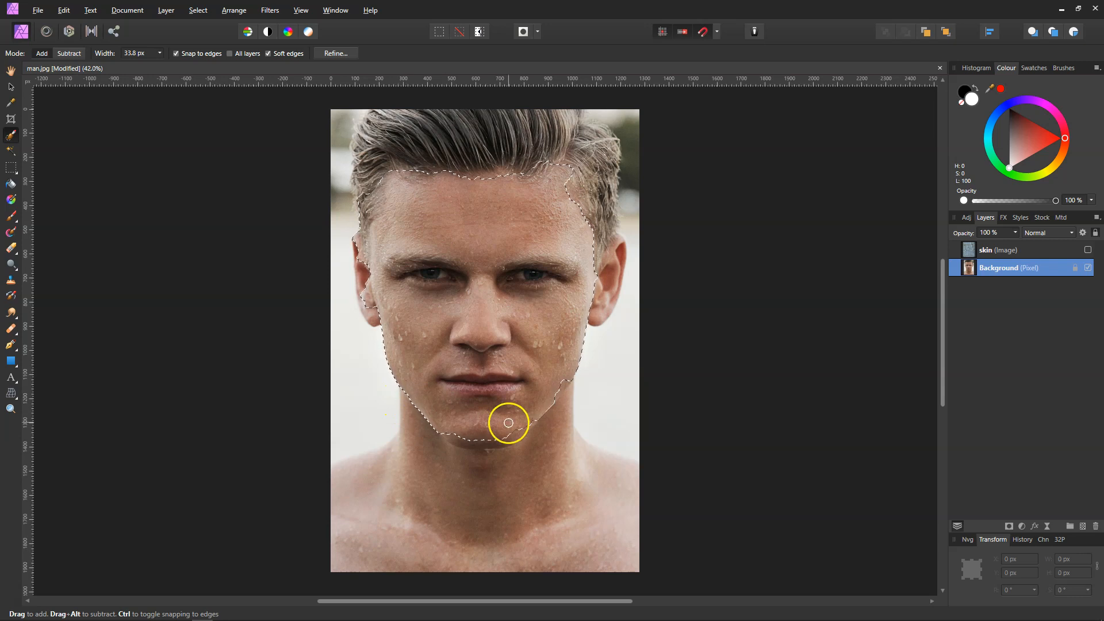
pyautogui.moveTo(506, 438)
pyautogui.mouseDown()
pyautogui.moveTo(445, 432)
pyautogui.moveTo(525, 428)
pyautogui.mouseUp()
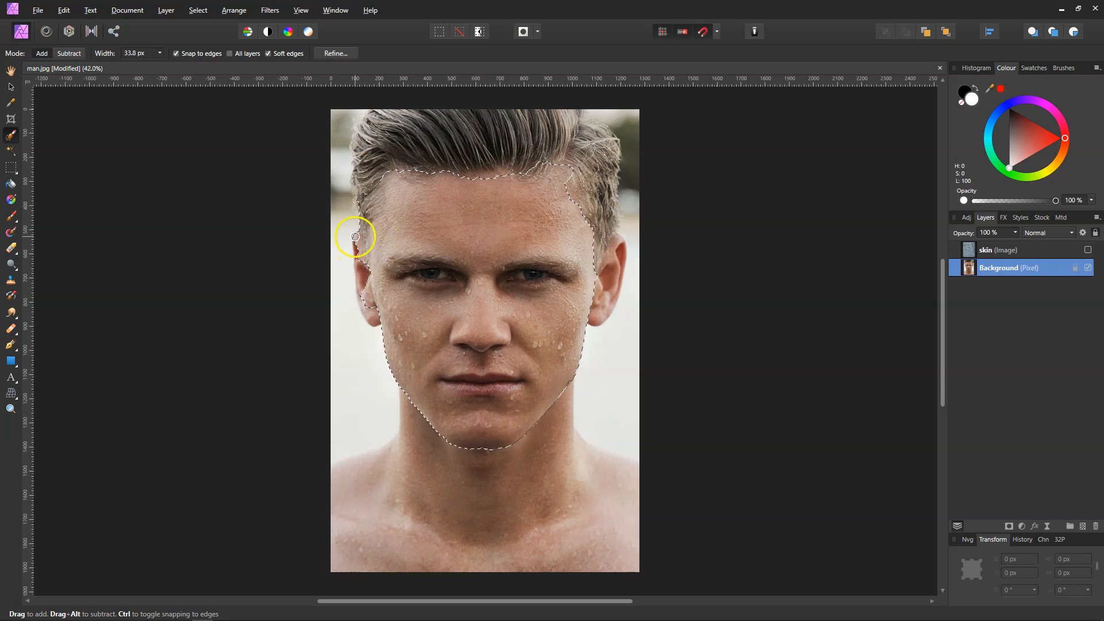
pyautogui.moveTo(357, 243); pyautogui.dragTo(361, 262)
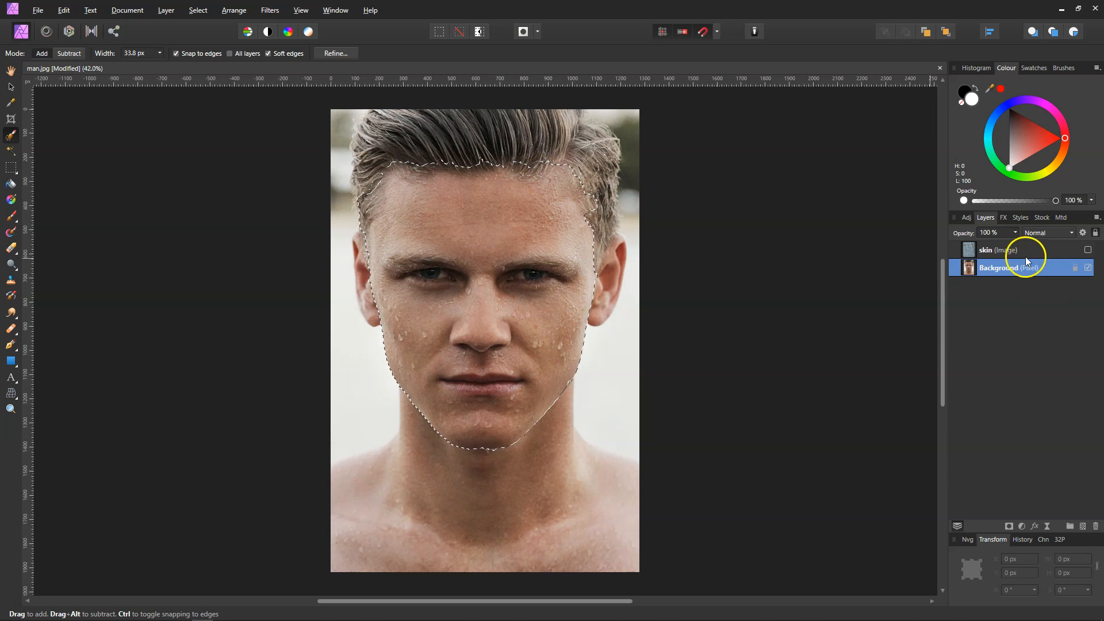
# - Show the skin layer again and mask it to the face selection
pyautogui.click(1087, 251)
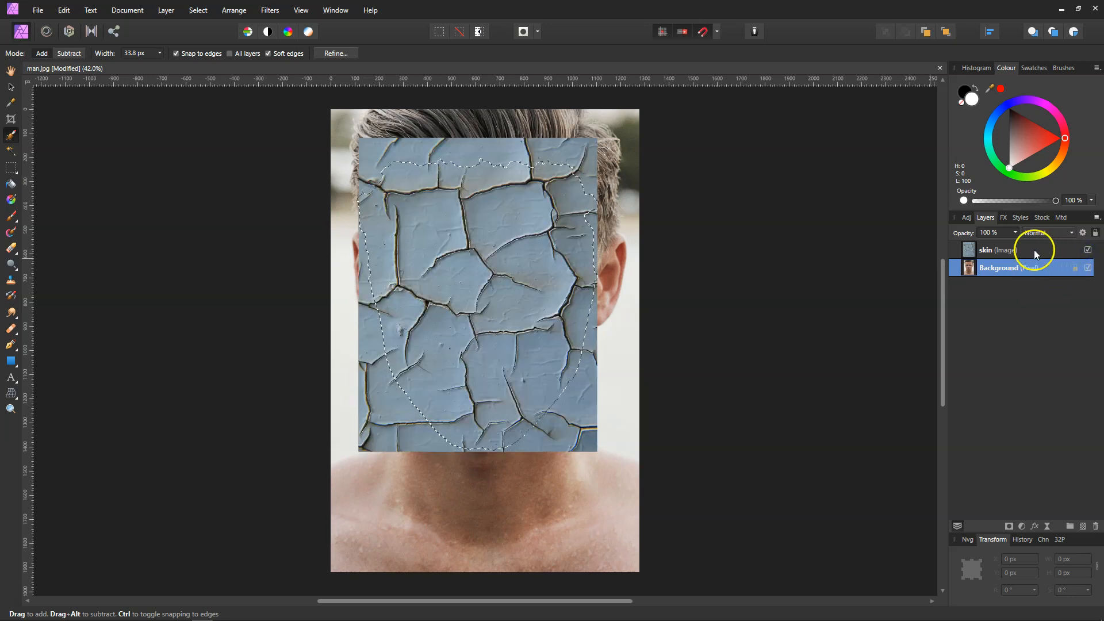
pyautogui.click(1003, 254)
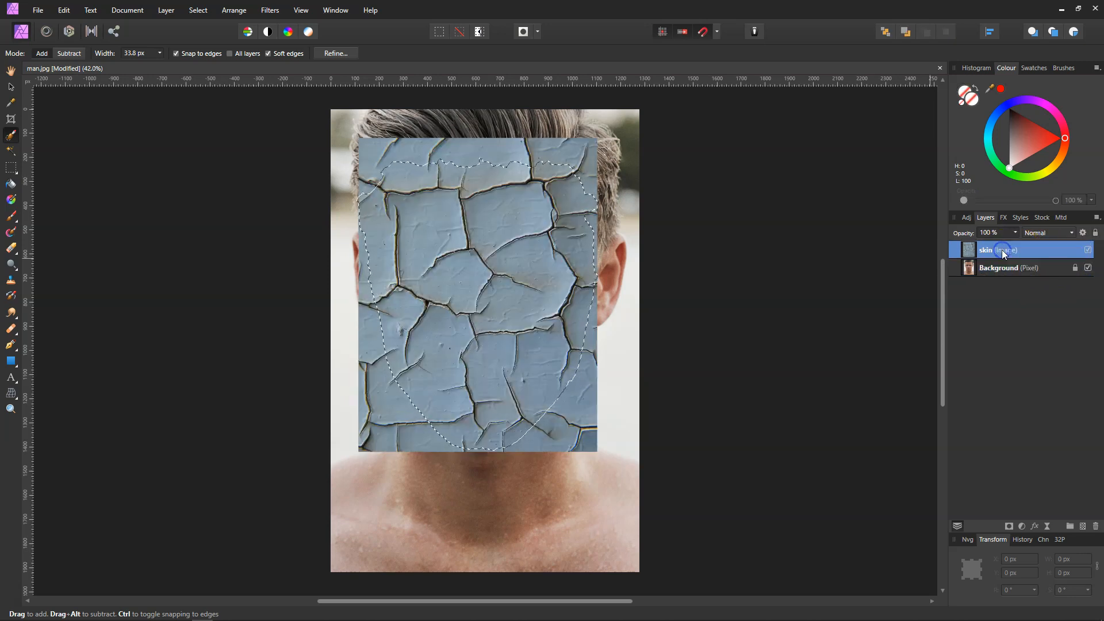
pyautogui.click(1009, 527)
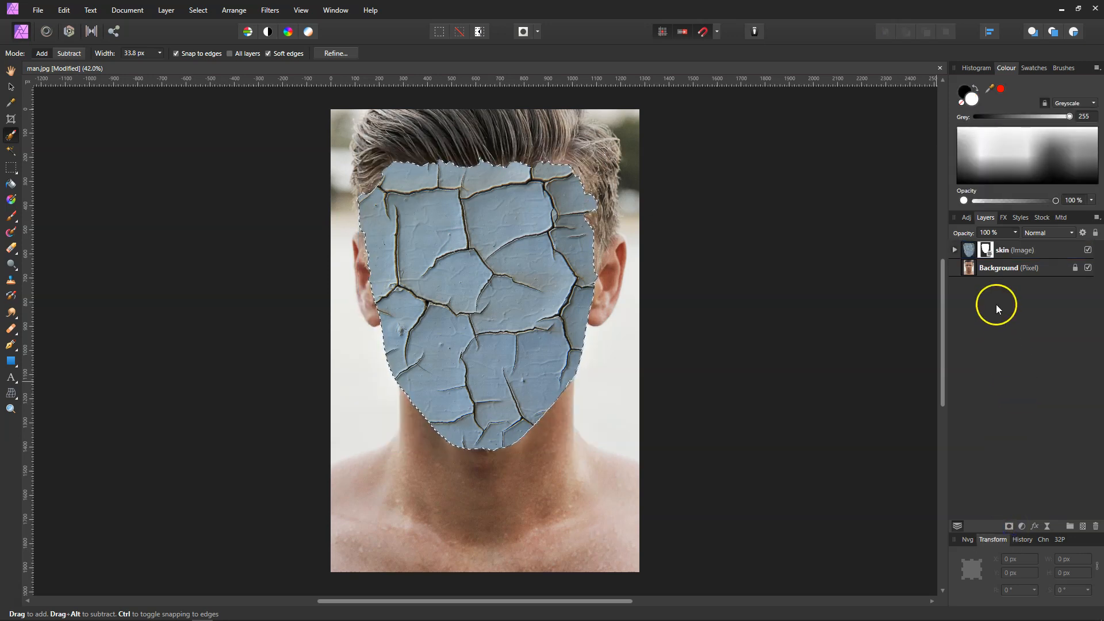
# - Clear the selection and set the skin layer's blend mode to Multiply
pyautogui.click(970, 252)
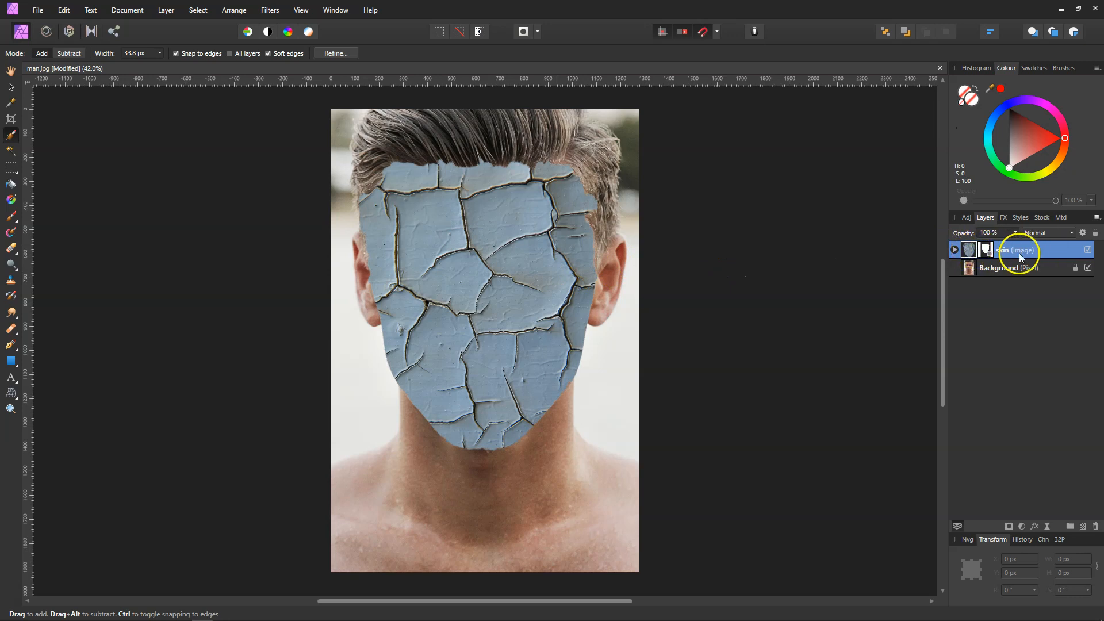
pyautogui.click(1071, 232)
pyautogui.click(1032, 275)
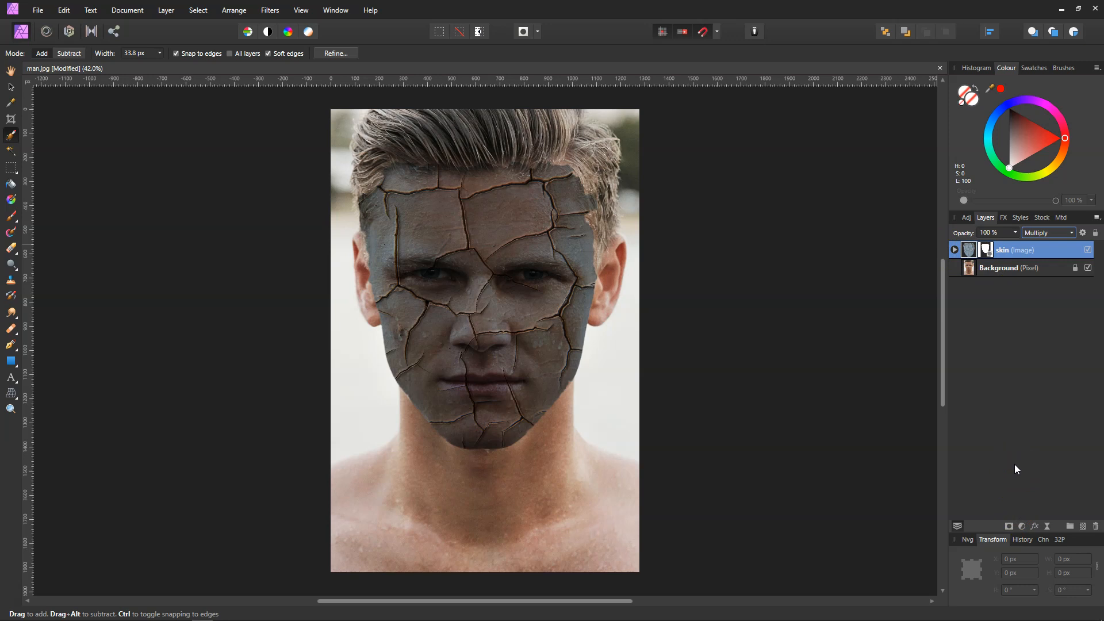
# - Add a Levels adjustment with default settings and nest it inside the skin layer
pyautogui.click(1022, 527)
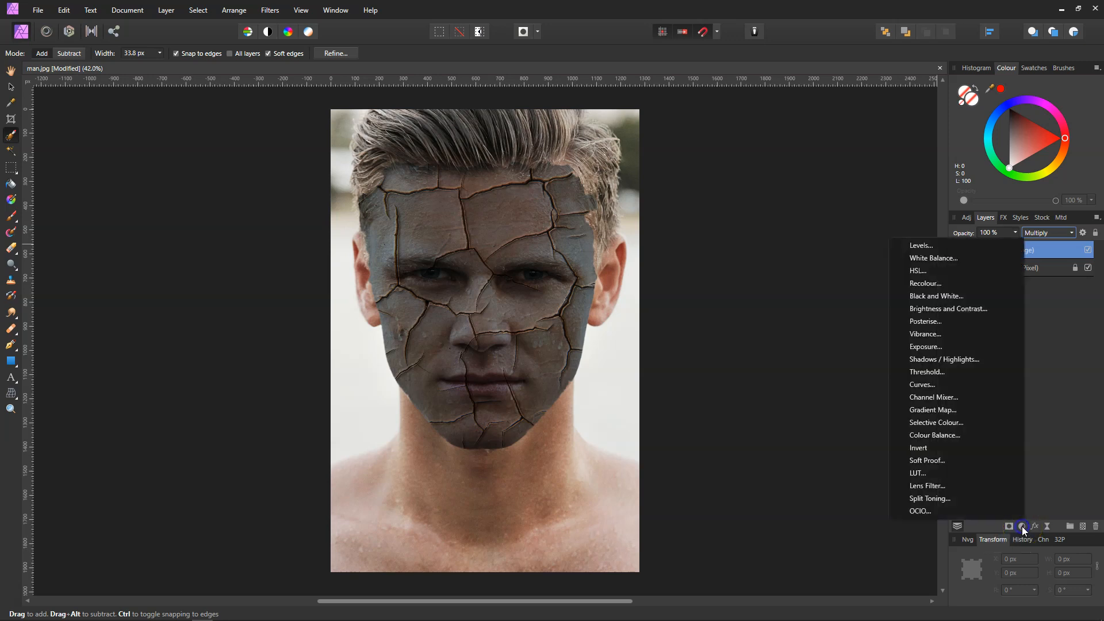
pyautogui.click(935, 248)
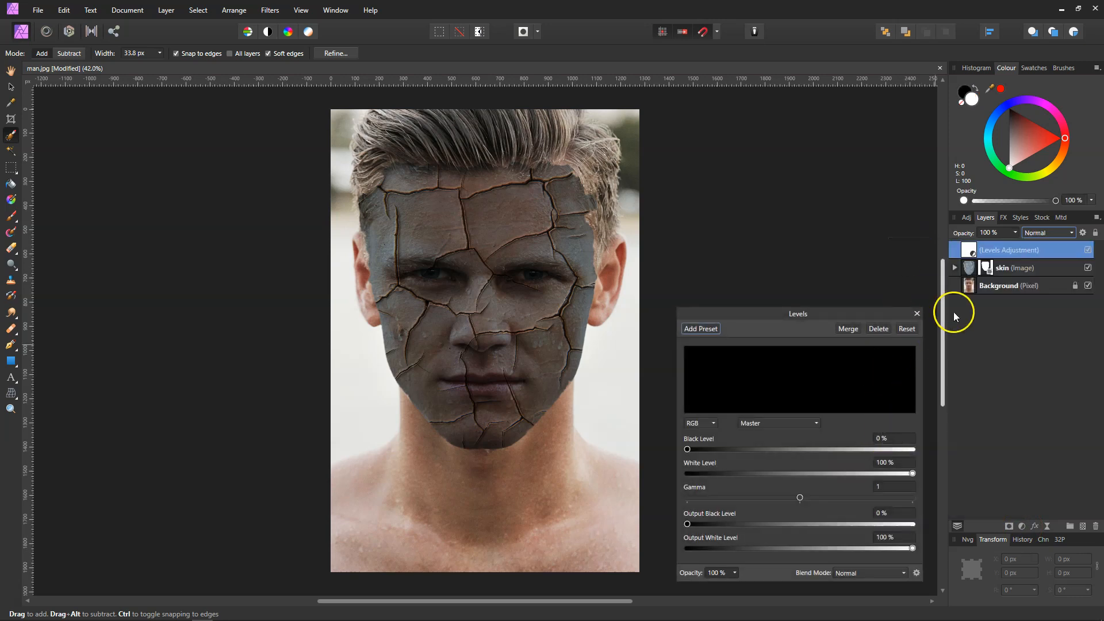
pyautogui.click(917, 316)
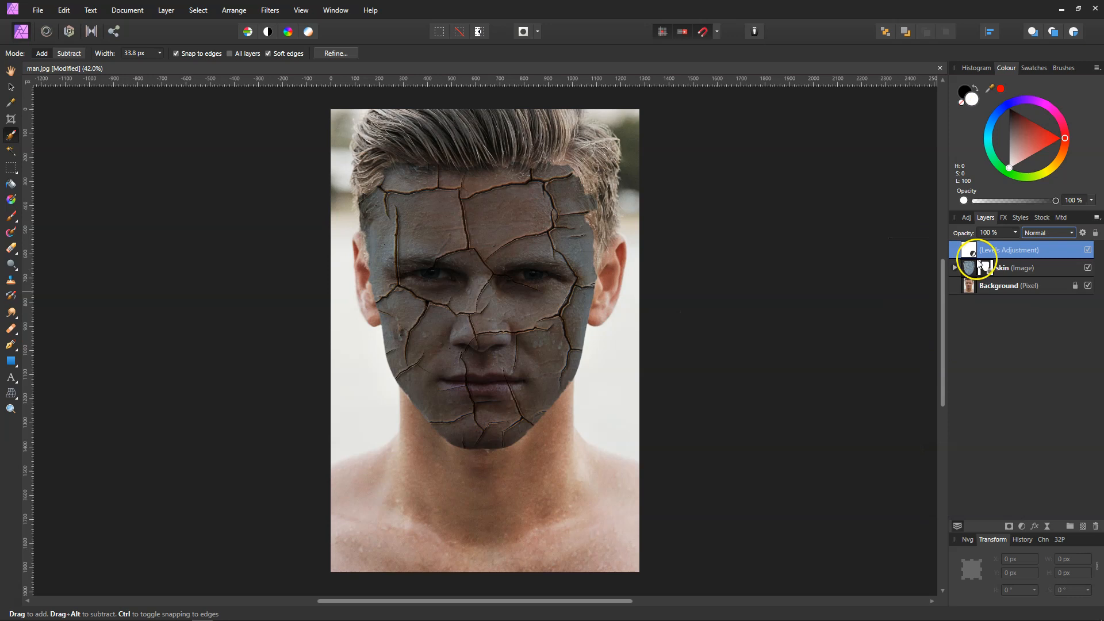
pyautogui.moveTo(999, 264); pyautogui.dragTo(993, 270)
pyautogui.click(954, 250)
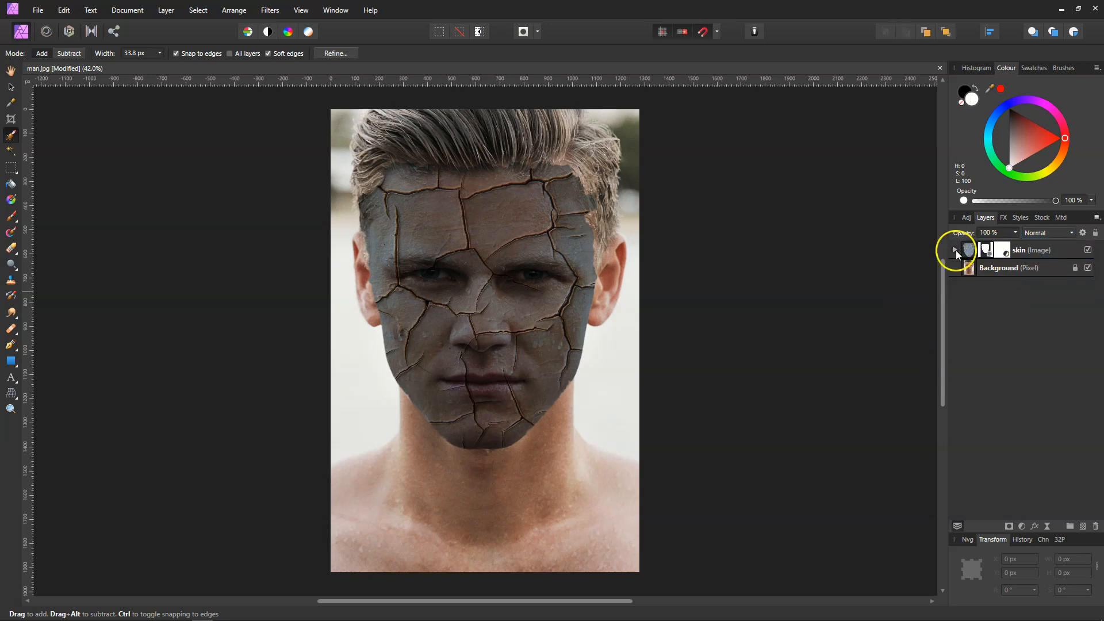
# - Set the nested Levels adjustment's white level to 53% and gamma to 0.765 to brighten the texture
pyautogui.click(987, 286)
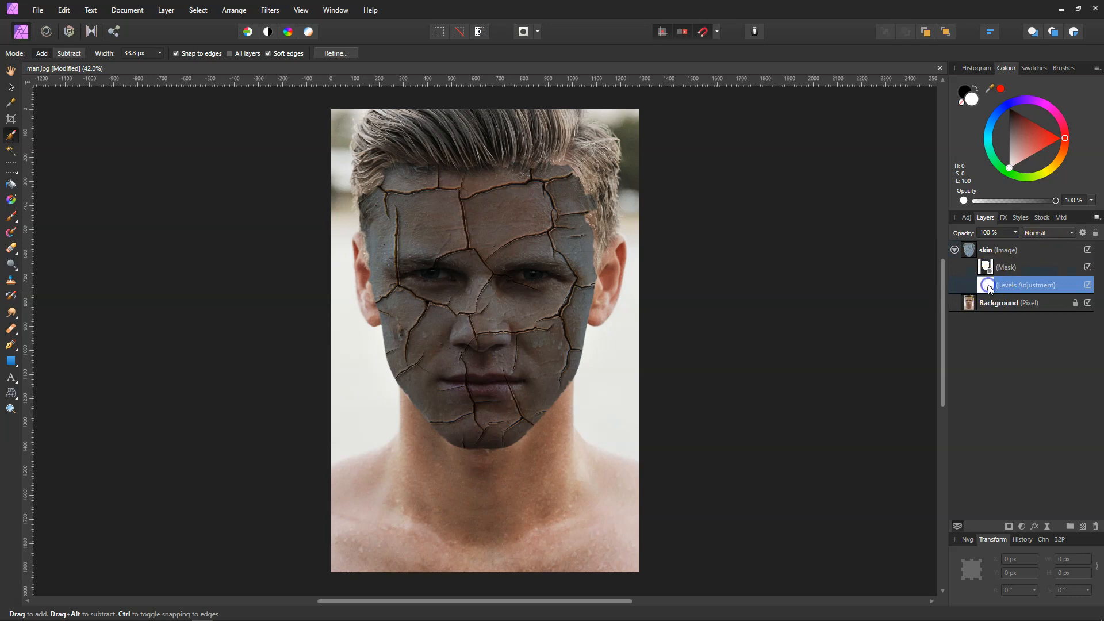
pyautogui.doubleClick(988, 285)
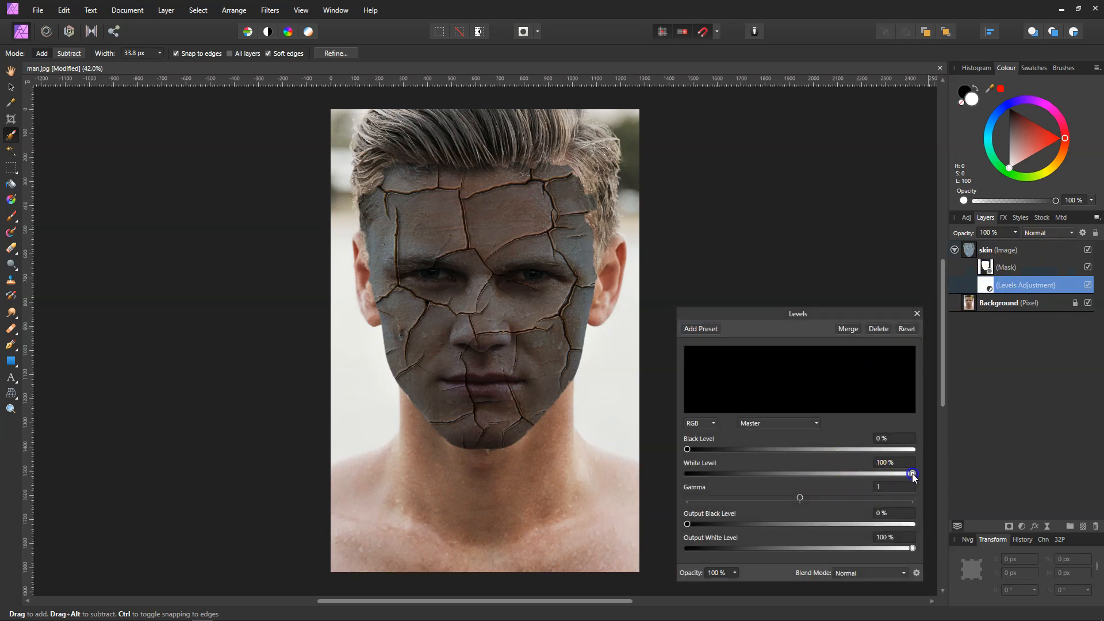
pyautogui.moveTo(910, 472); pyautogui.dragTo(821, 476)
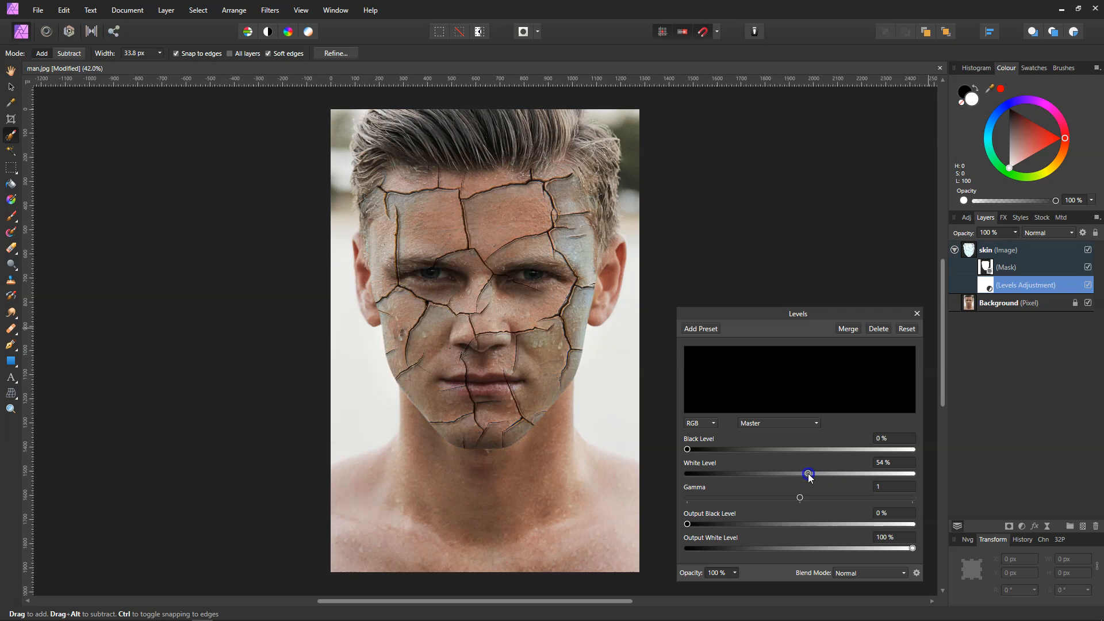
pyautogui.moveTo(800, 499); pyautogui.dragTo(774, 501)
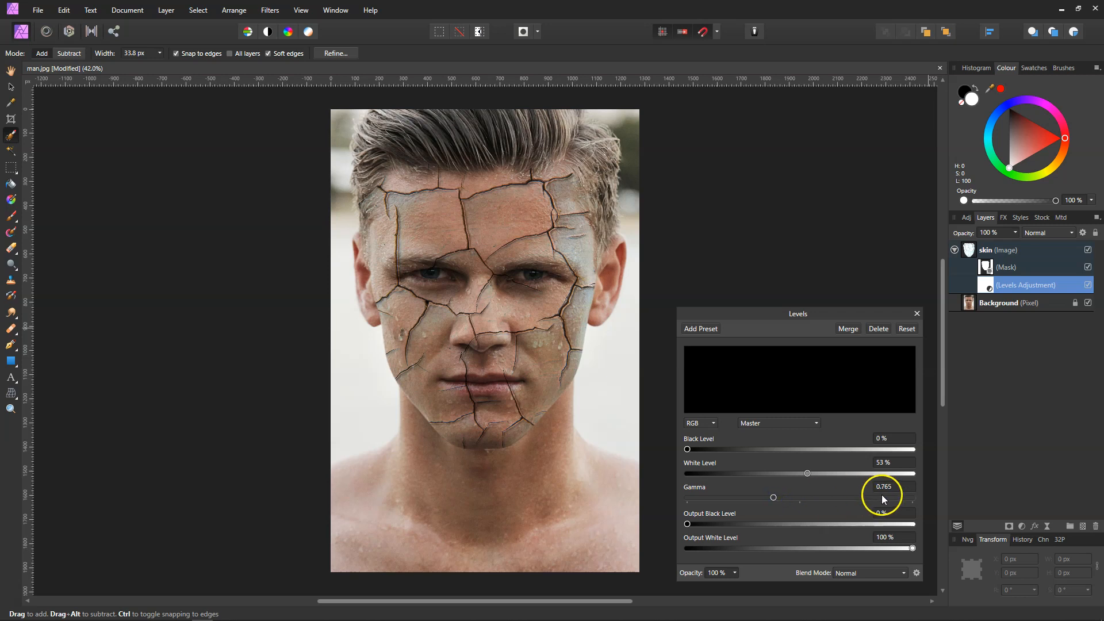
pyautogui.click(917, 313)
pyautogui.click(955, 249)
pyautogui.click(1025, 248)
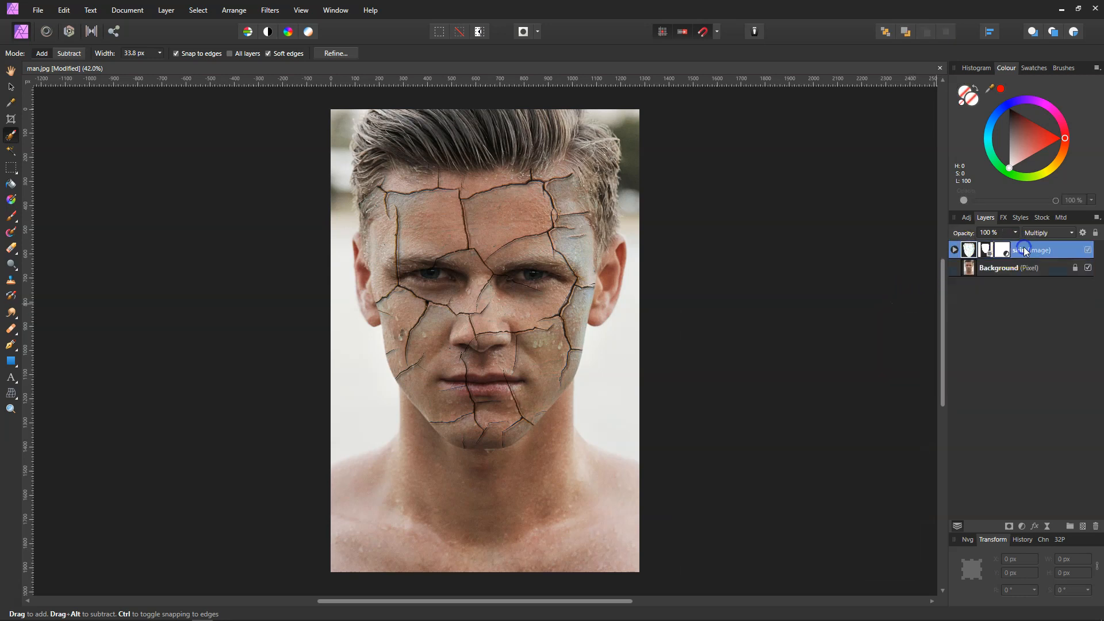
pyautogui.click(955, 250)
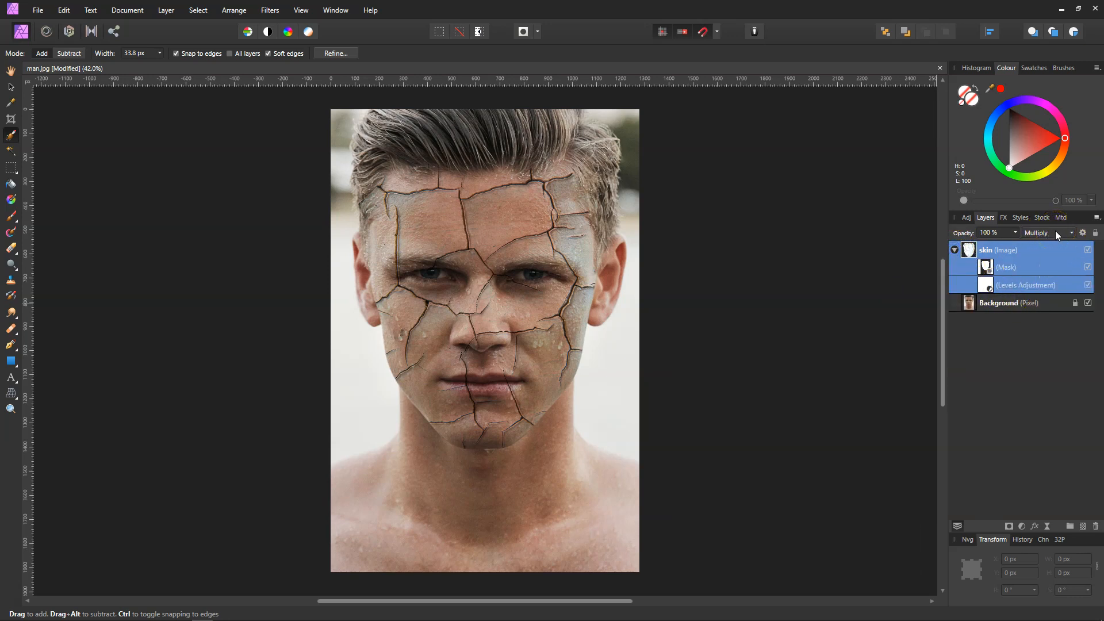
pyautogui.click(954, 249)
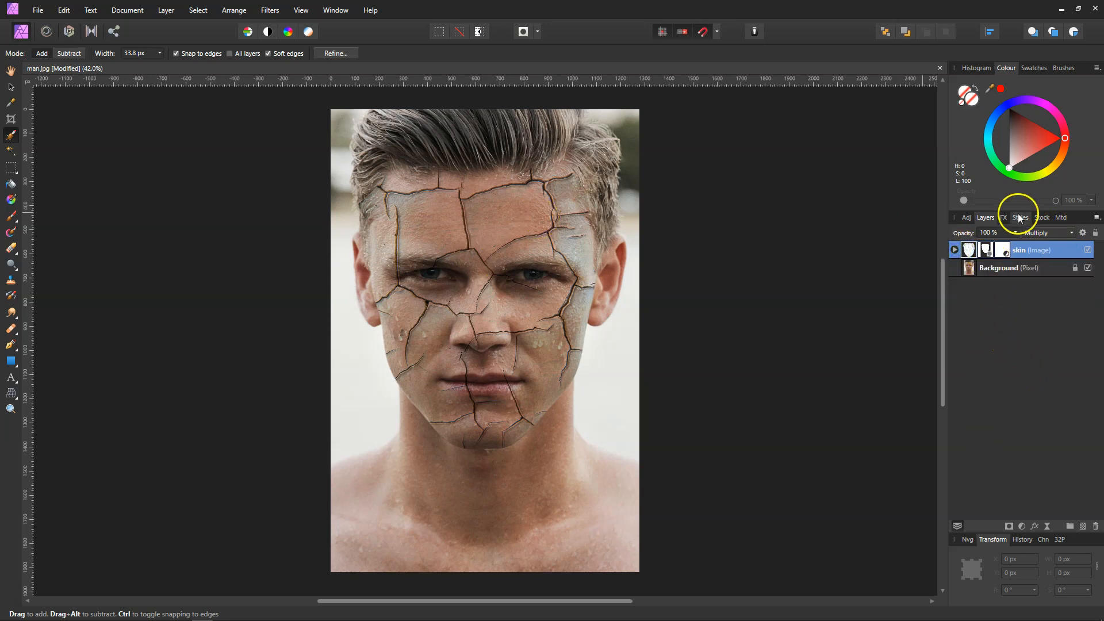
pyautogui.click(954, 252)
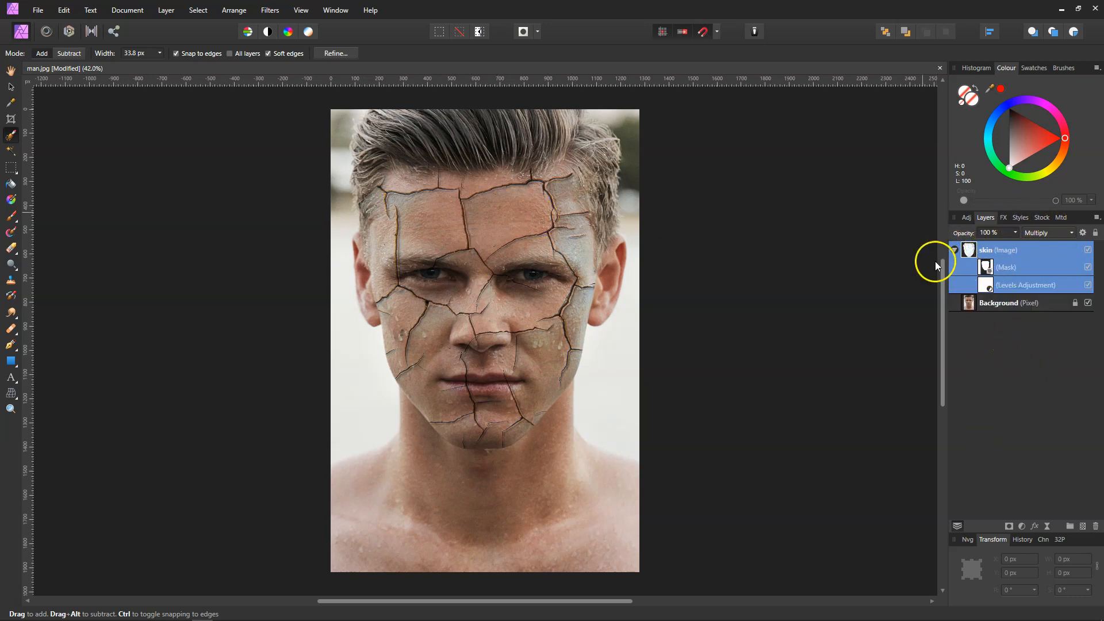
# - Paint black on the skin layer's mask along the hairline and the side of the face to clean up the texture edge
pyautogui.click(1001, 268)
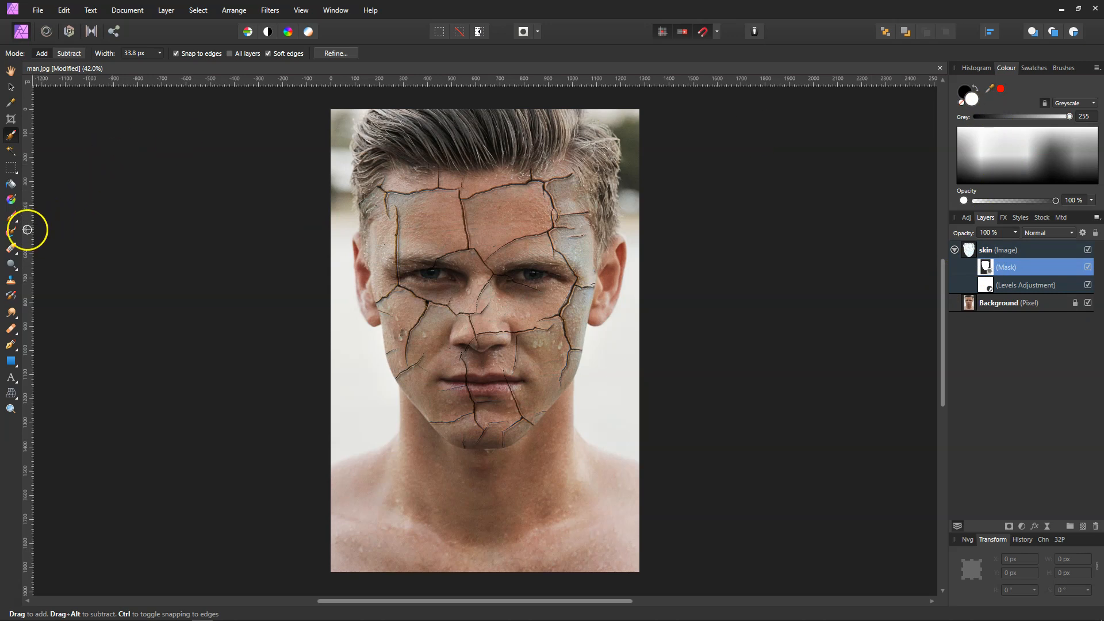
pyautogui.click(15, 216)
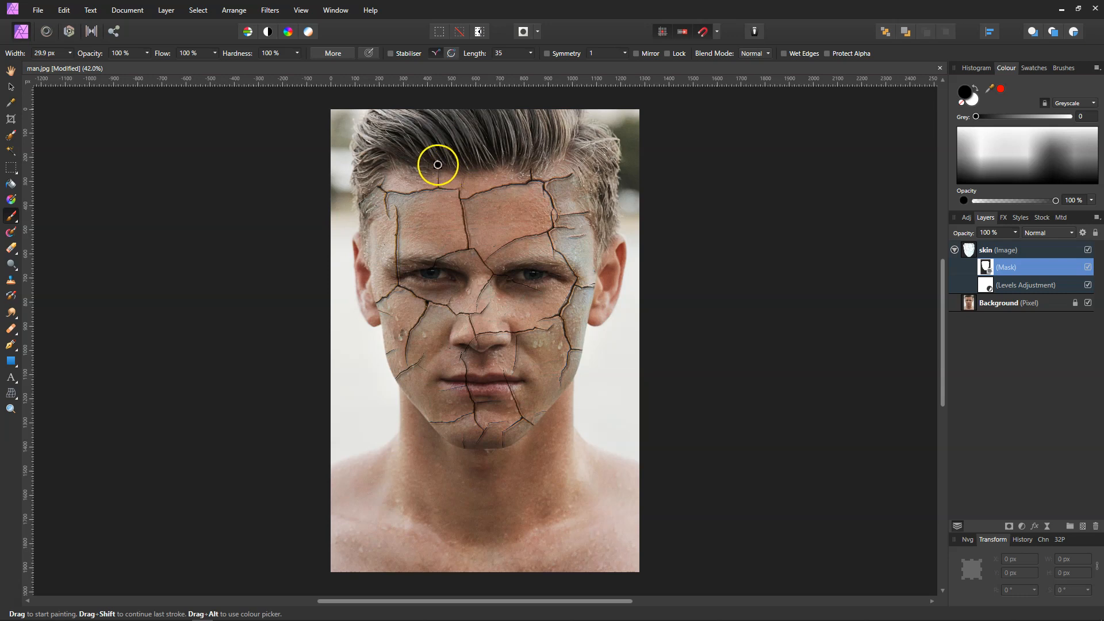
pyautogui.moveTo(467, 165)
pyautogui.mouseDown()
pyautogui.moveTo(420, 163)
pyautogui.moveTo(520, 159)
pyautogui.moveTo(463, 143)
pyautogui.moveTo(386, 156)
pyautogui.moveTo(361, 201)
pyautogui.moveTo(356, 246)
pyautogui.moveTo(369, 340)
pyautogui.mouseUp()
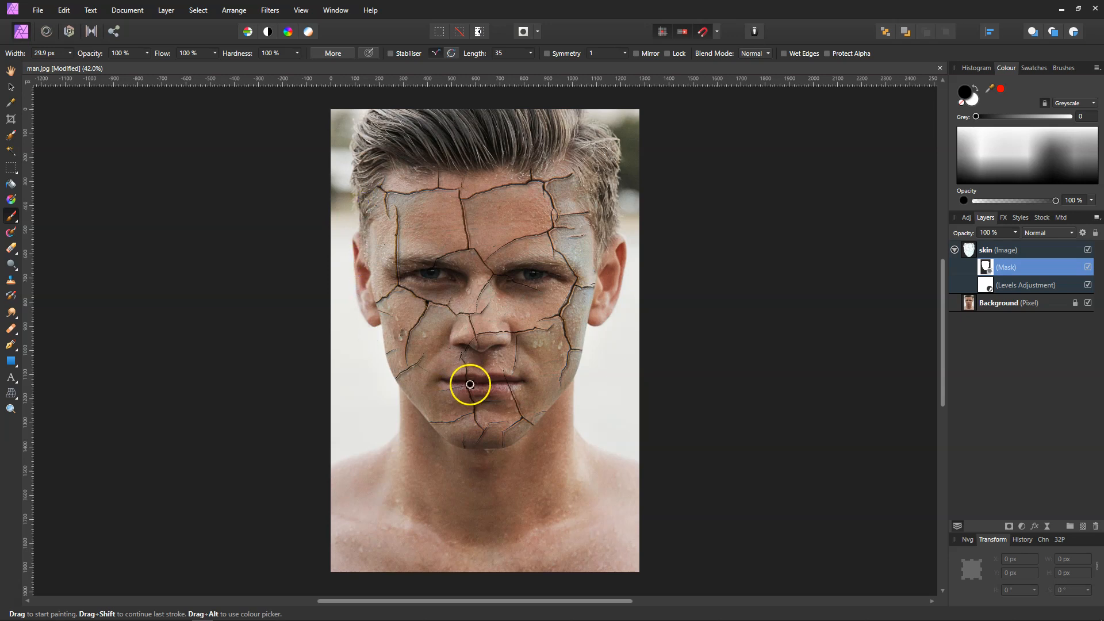
# - Paint black on the skin layer's mask over the lips and both eyes to remove the cracks there
pyautogui.moveTo(466, 382)
pyautogui.mouseDown()
pyautogui.moveTo(457, 384)
pyautogui.moveTo(513, 386)
pyautogui.moveTo(493, 382)
pyautogui.mouseUp()
pyautogui.moveTo(511, 276); pyautogui.dragTo(525, 278)
pyautogui.moveTo(446, 274)
pyautogui.mouseDown()
pyautogui.moveTo(438, 258)
pyautogui.moveTo(394, 261)
pyautogui.moveTo(443, 261)
pyautogui.moveTo(399, 271)
pyautogui.moveTo(388, 257)
pyautogui.moveTo(454, 267)
pyautogui.mouseUp()
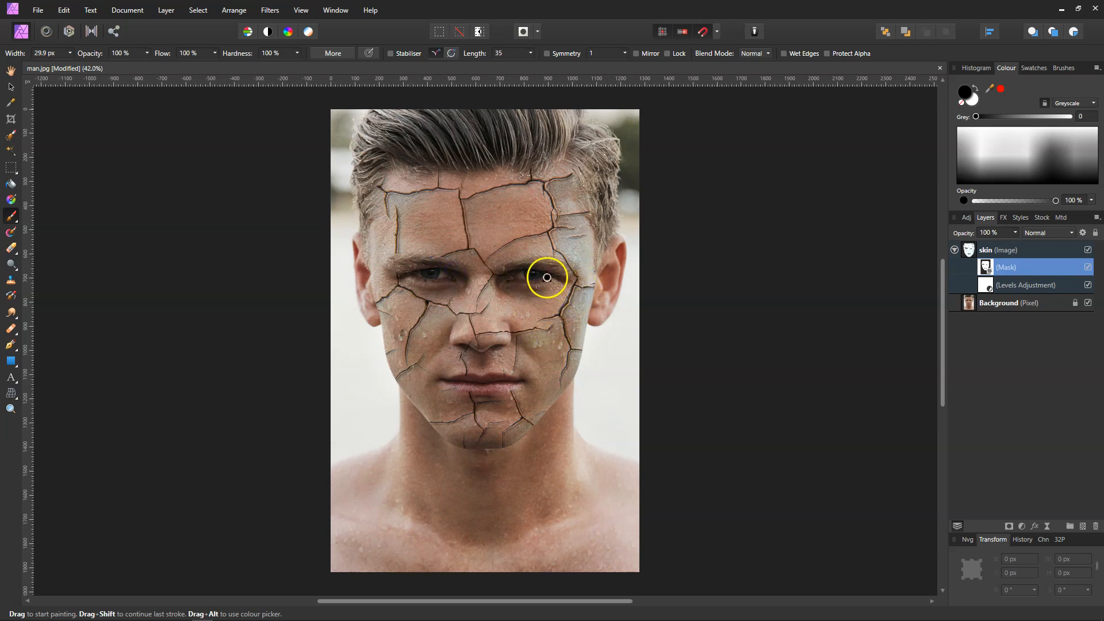
pyautogui.moveTo(530, 288); pyautogui.dragTo(545, 283)
pyautogui.moveTo(398, 269); pyautogui.dragTo(399, 283)
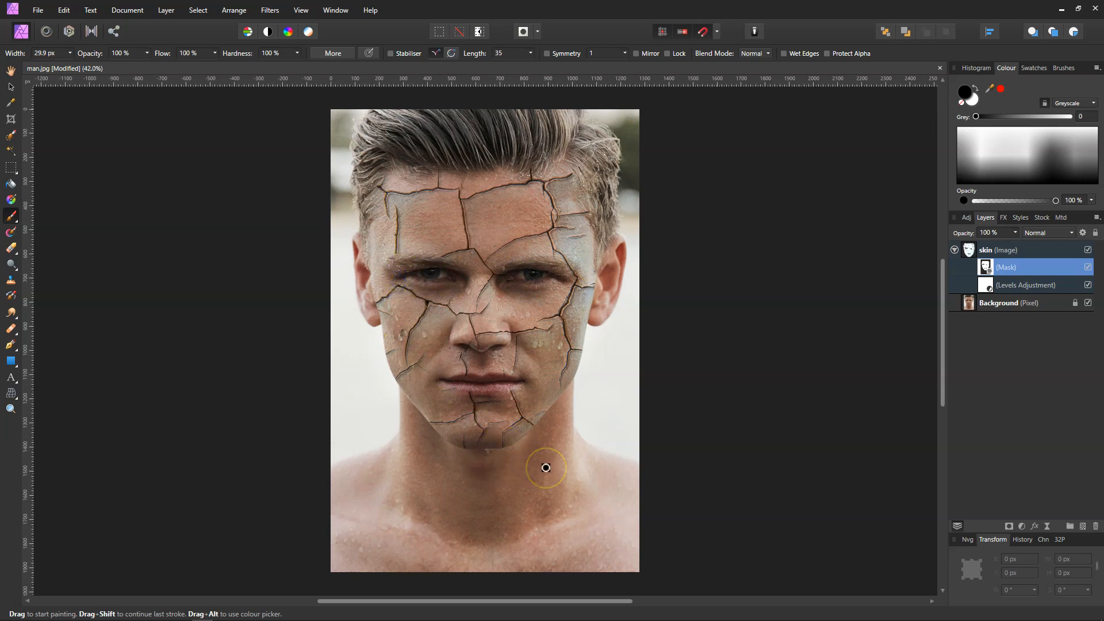
pyautogui.click(955, 250)
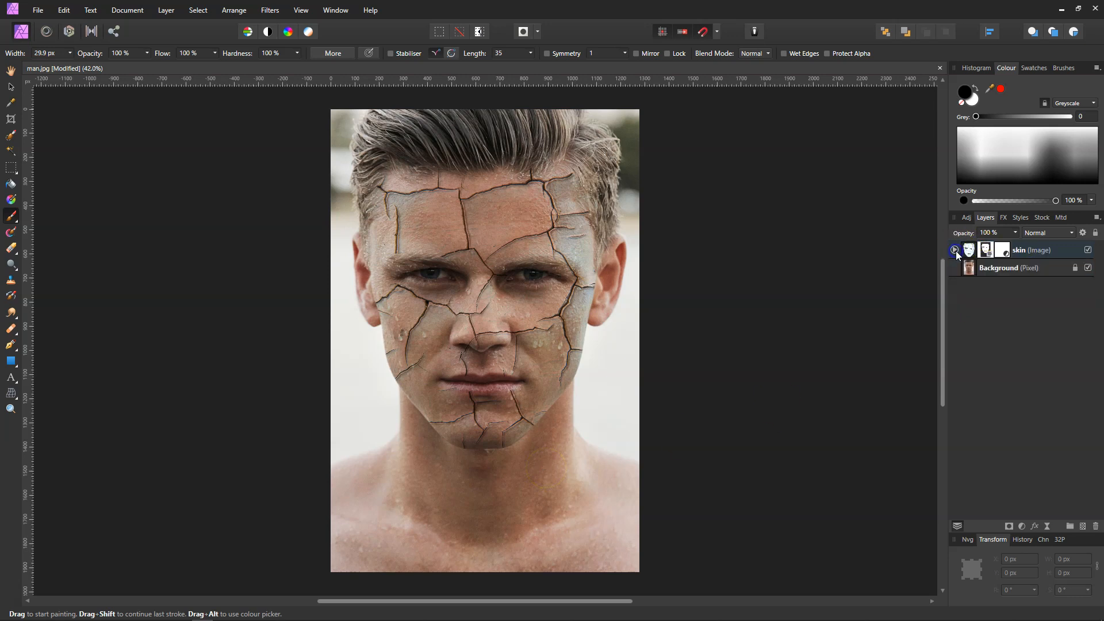